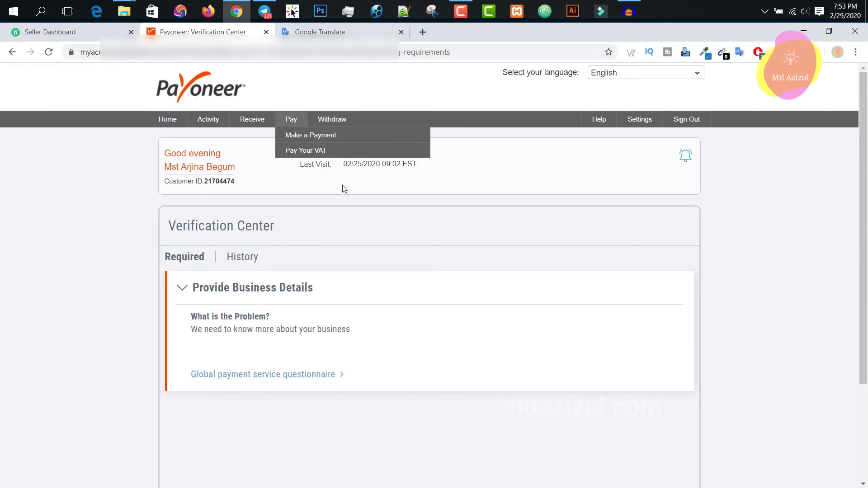
left_click(165, 122)
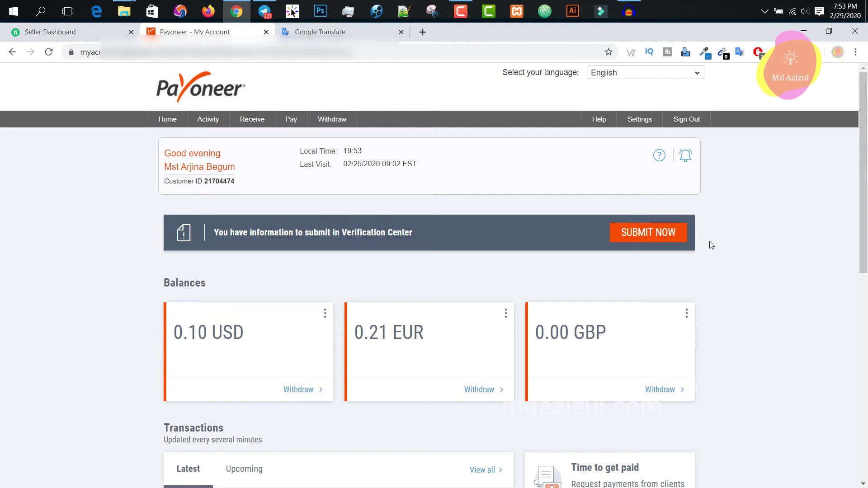
scroll(711, 239, "down", 7)
scroll(711, 233, "up", 6)
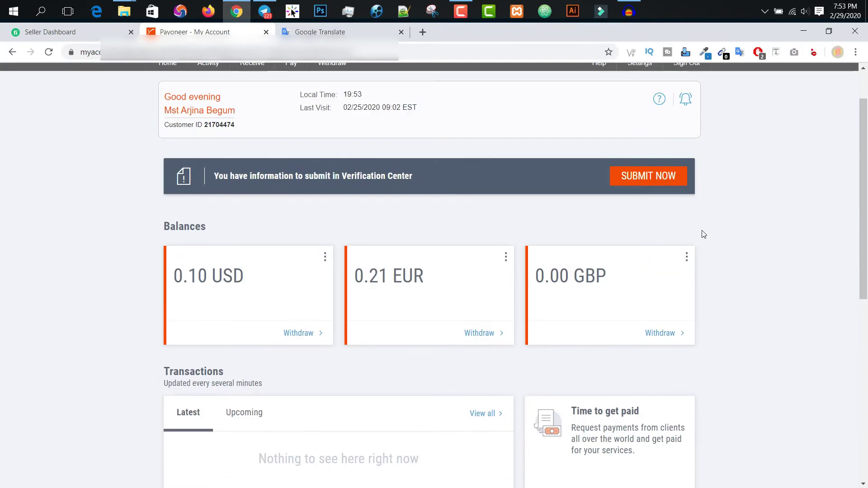
left_click(665, 178)
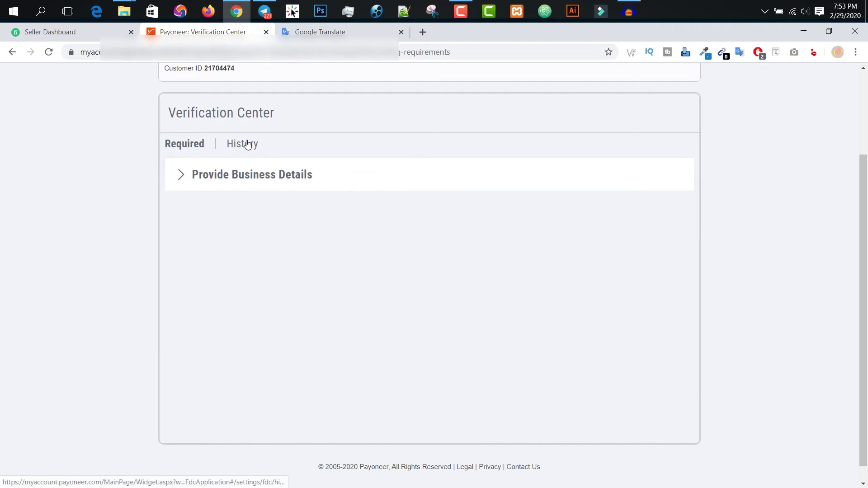
Review past verification submissions on the History tab, then return to Required
left_click(248, 147)
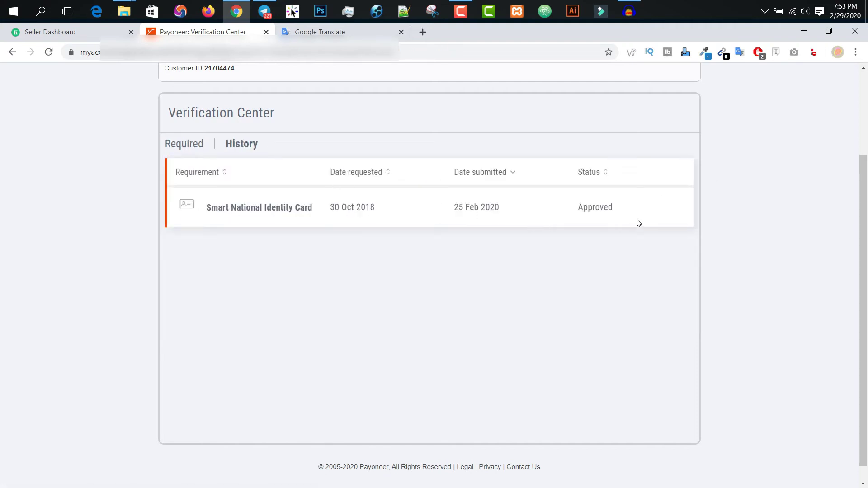
left_click_drag(638, 223, 552, 213)
left_click(185, 149)
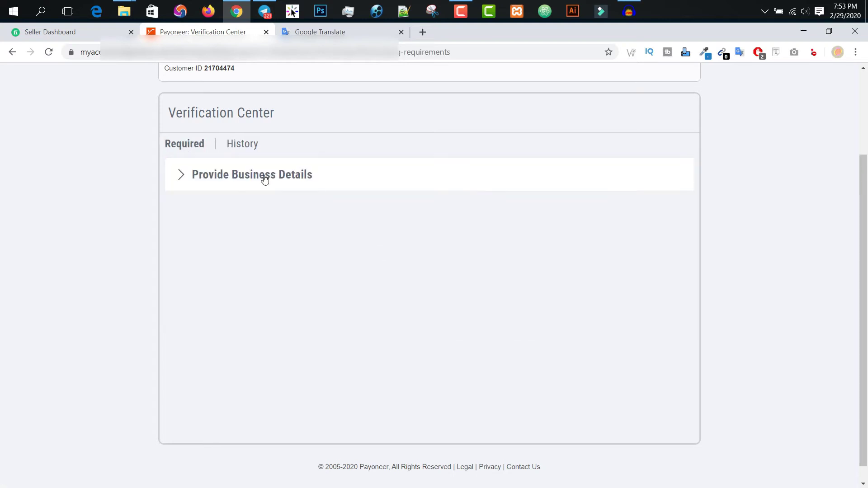
Expand Provide Business Details and launch the Global payment service questionnaire
left_click(264, 179)
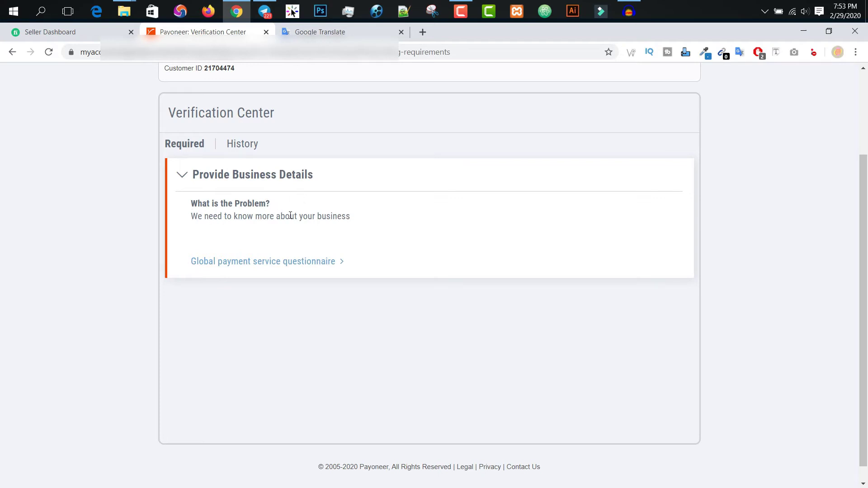
left_click_drag(355, 221, 222, 218)
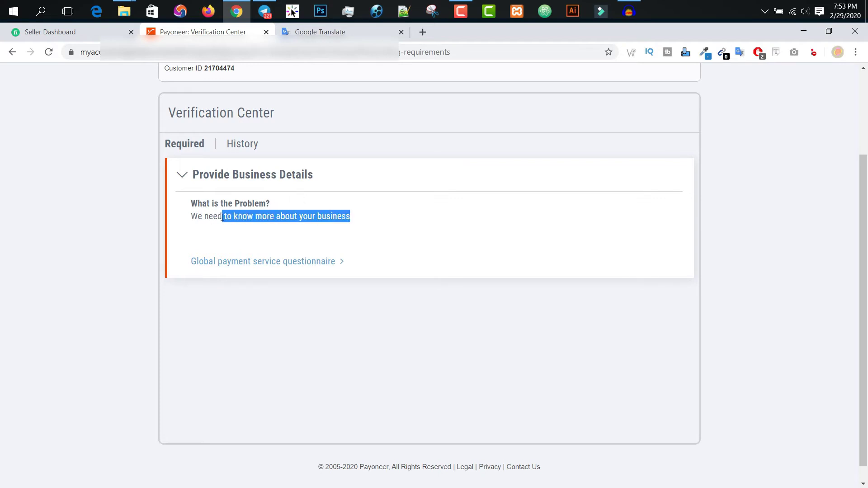
double_click(250, 216)
left_click(370, 216)
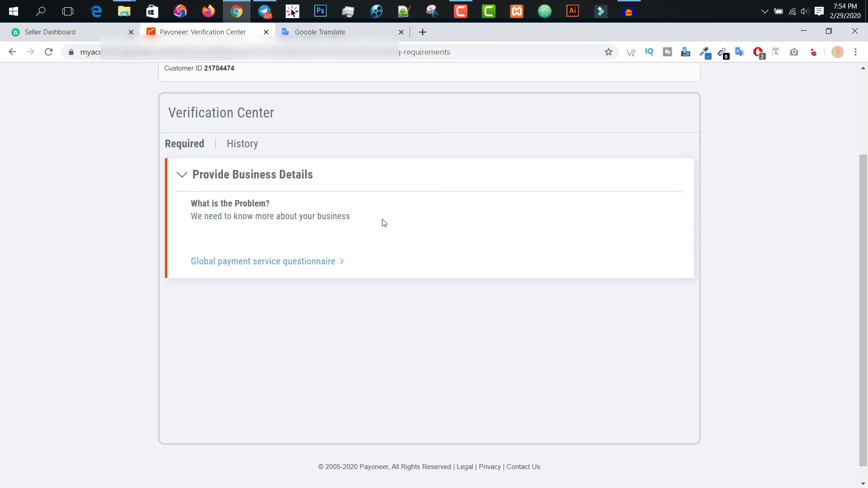
left_click(329, 267)
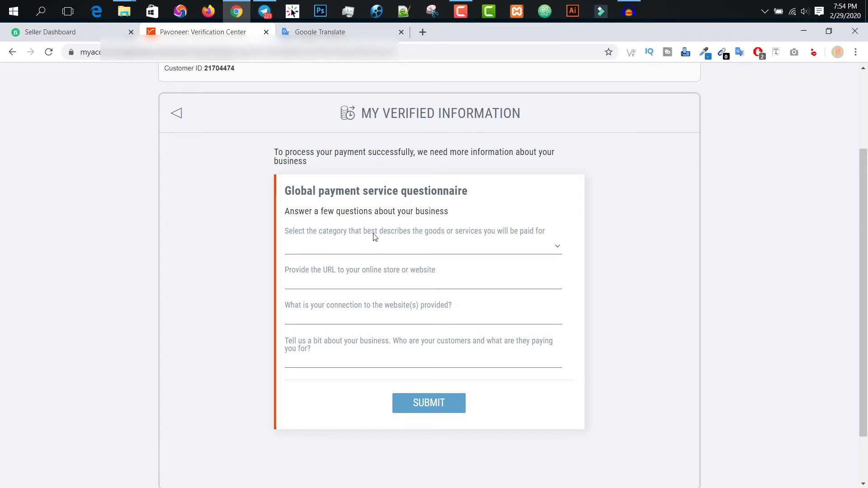
Choose Programming & tech support as the category and Web programming as the service
left_click(538, 247)
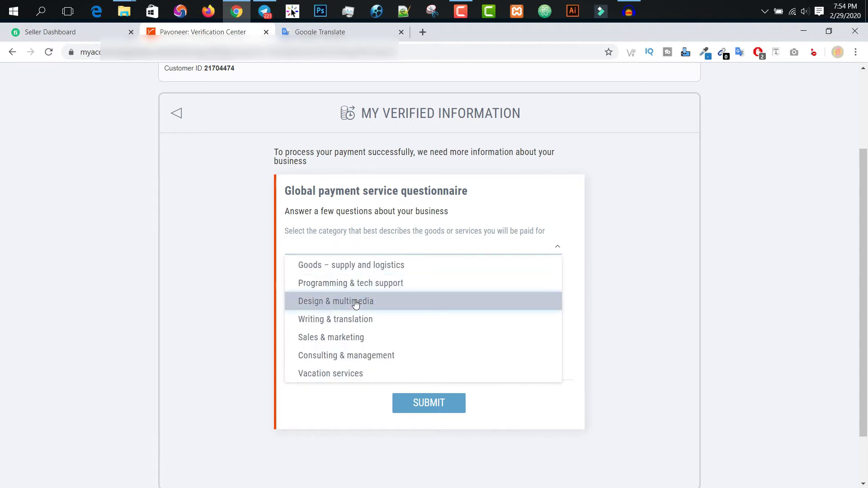
key("Down")
key("Down")
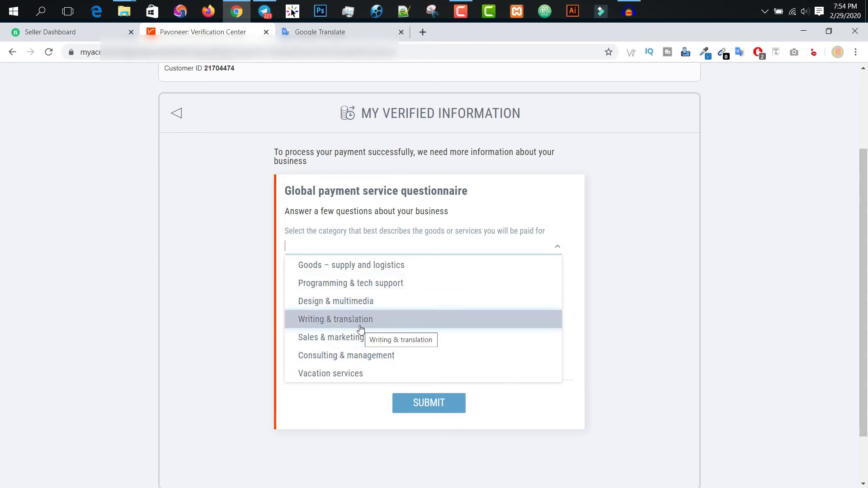
left_click(380, 283)
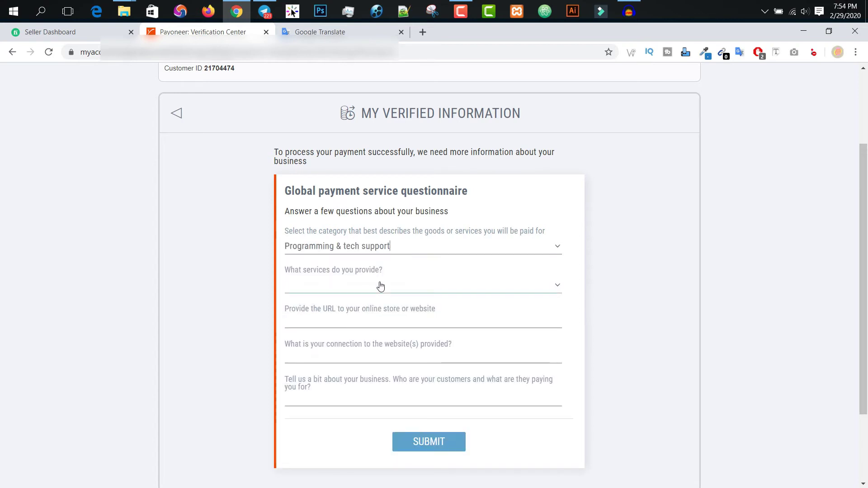
left_click(380, 286)
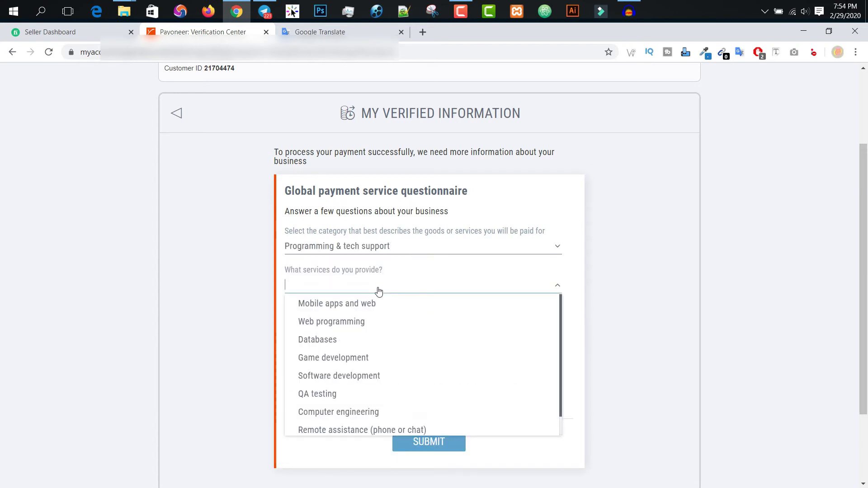
left_click(353, 321)
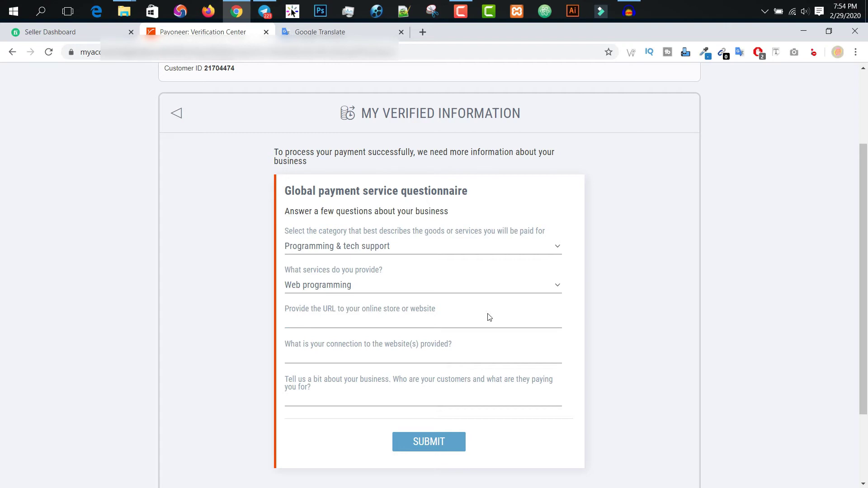
Switch to the Fiverr seller dashboard tab
left_click_drag(472, 309, 313, 308)
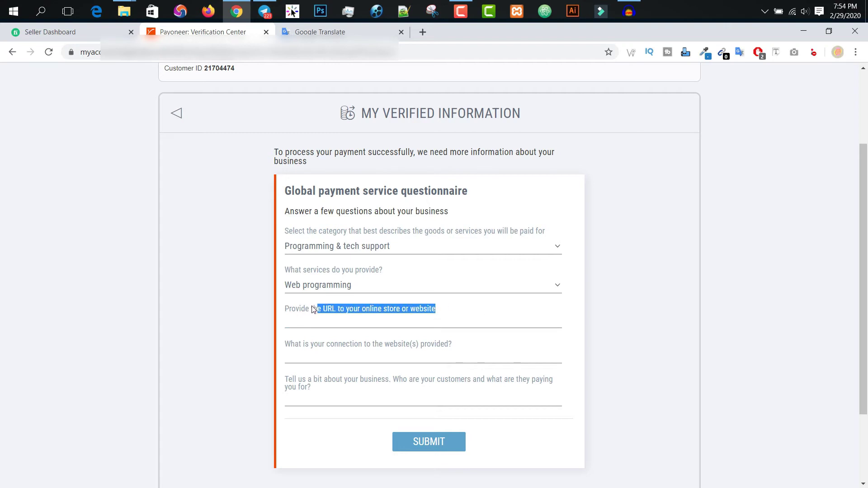
left_click(211, 309)
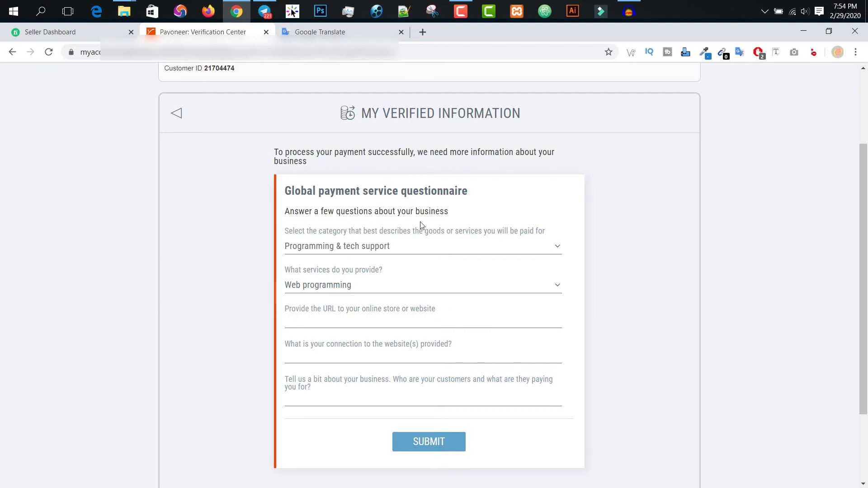
left_click(71, 37)
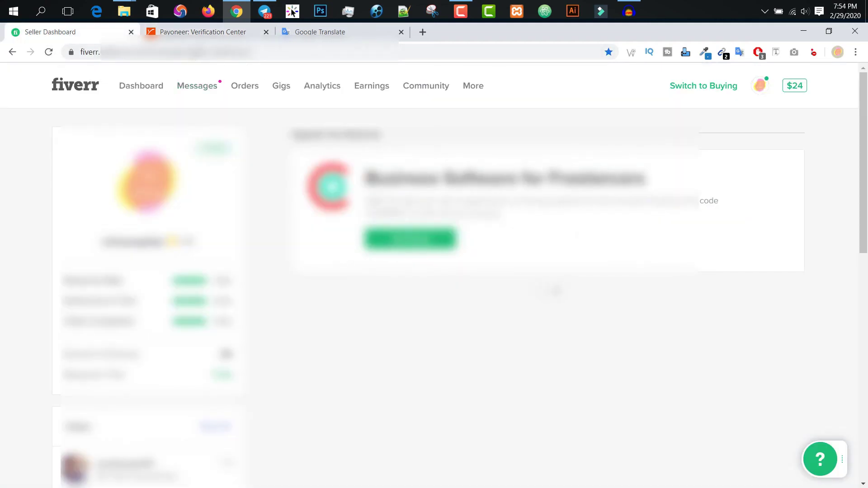
Copy the Fiverr dashboard URL from the address bar and return to the Payoneer tab
key("ctrl+l")
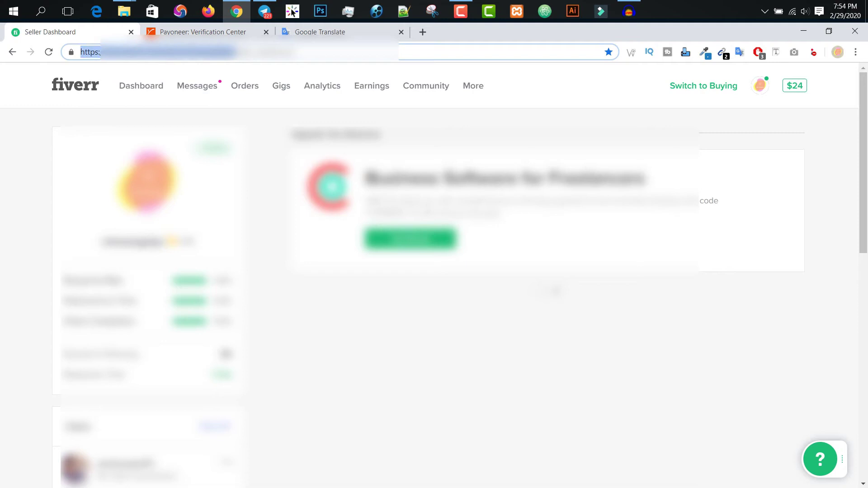
right_click(183, 53)
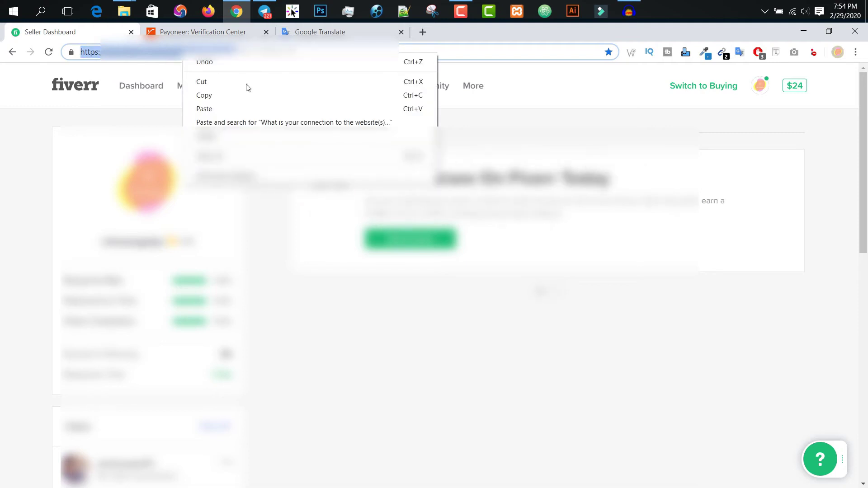
left_click(234, 95)
left_click(236, 32)
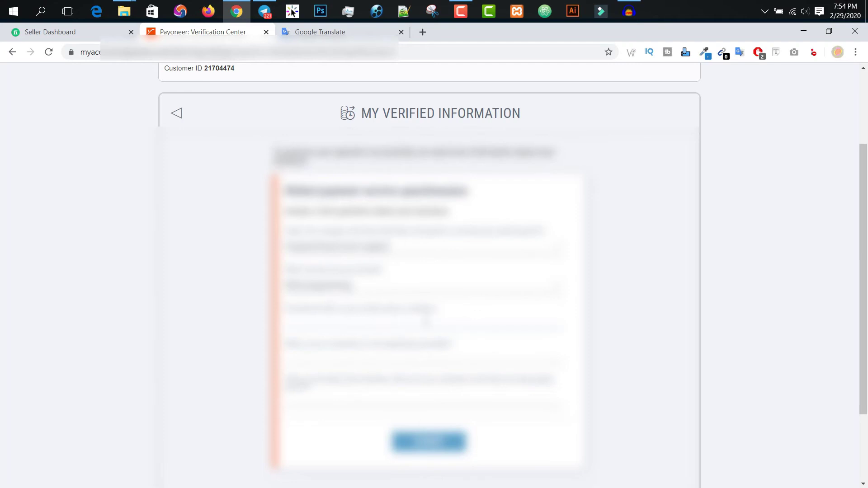
Paste the Fiverr URL into the website field and enter 'am a seller' as the connection answer
left_click(425, 321)
left_click(470, 221)
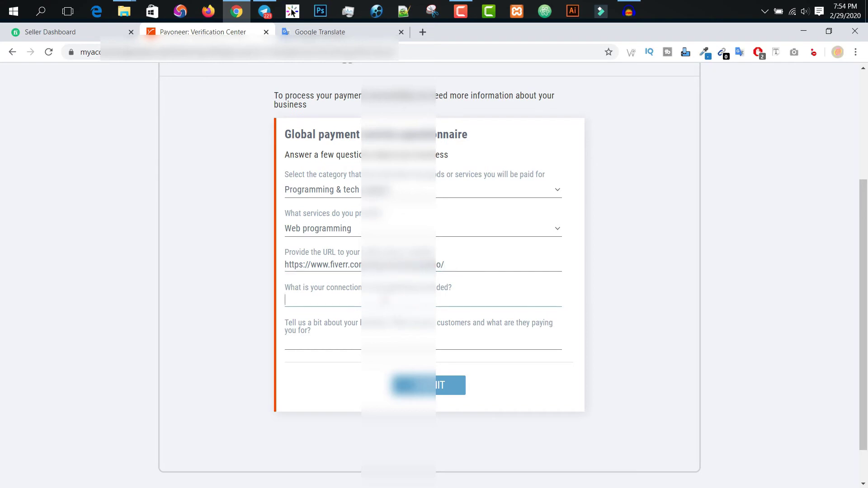
type("Iam a s")
type("eller")
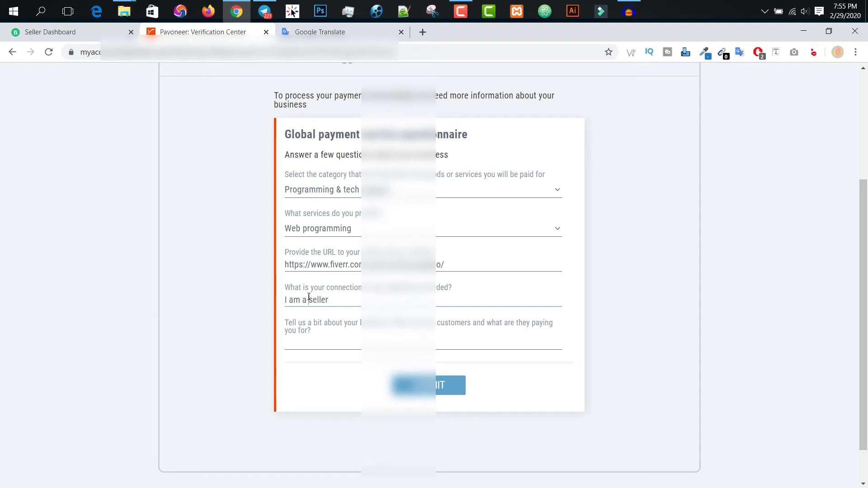
Edit the connection answer to read 'I am seller in fiverr.'
left_click(309, 297)
key("BackSpace")
key("BackSpace")
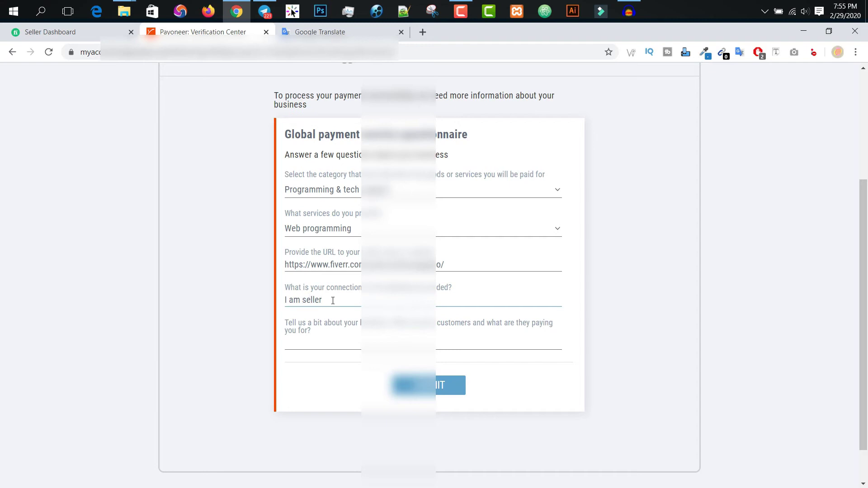
type(" in fiverr.")
left_click(336, 342)
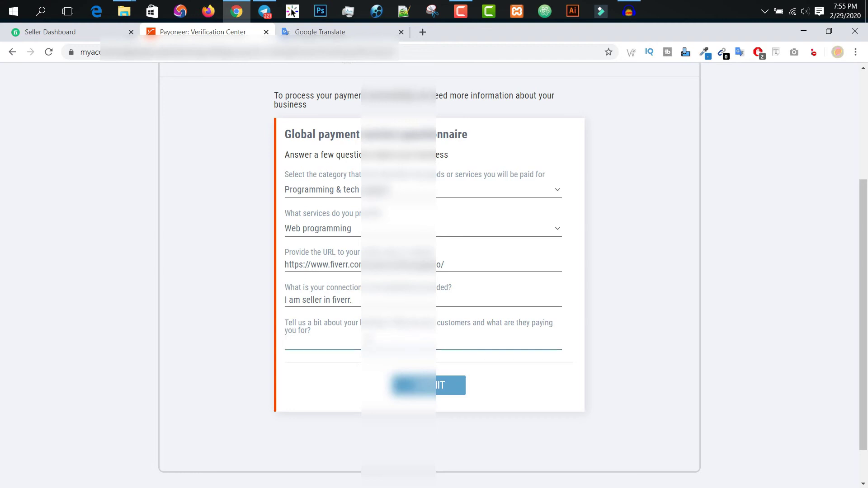
Copy the connection answer into the business description field
triple_click(368, 300)
right_click(368, 302)
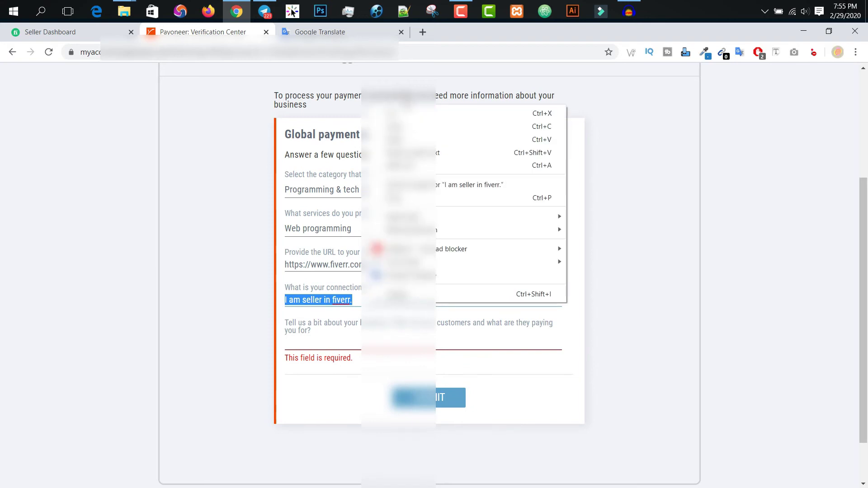
left_click(398, 126)
right_click(354, 341)
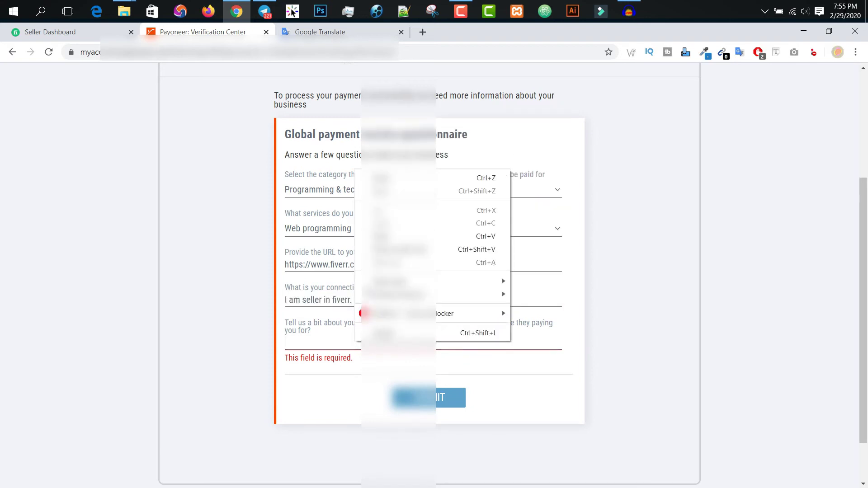
left_click(397, 236)
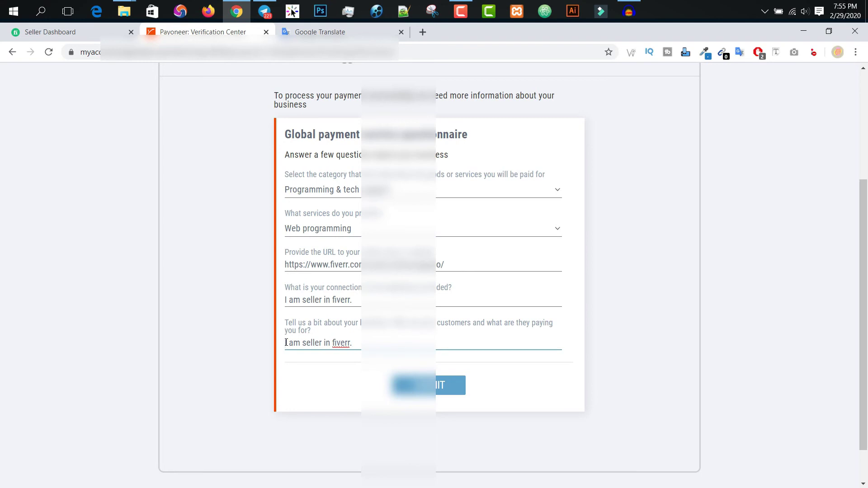
Prepend 'am freelancer.' to the business description and submit the questionnaire
left_click(286, 342)
type("am fr ")
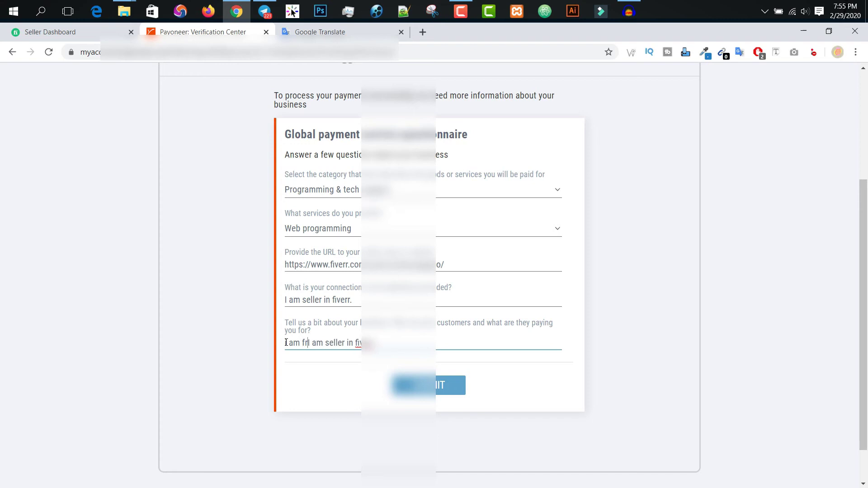
type("eelancer")
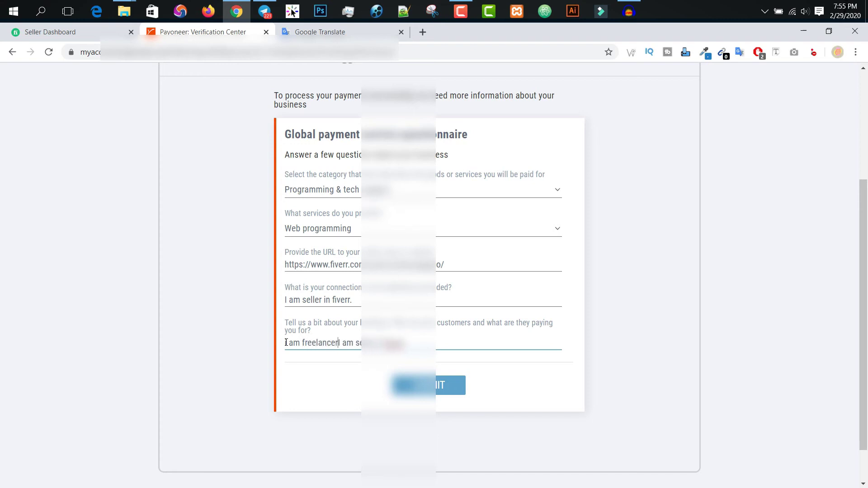
type(".")
left_click(437, 381)
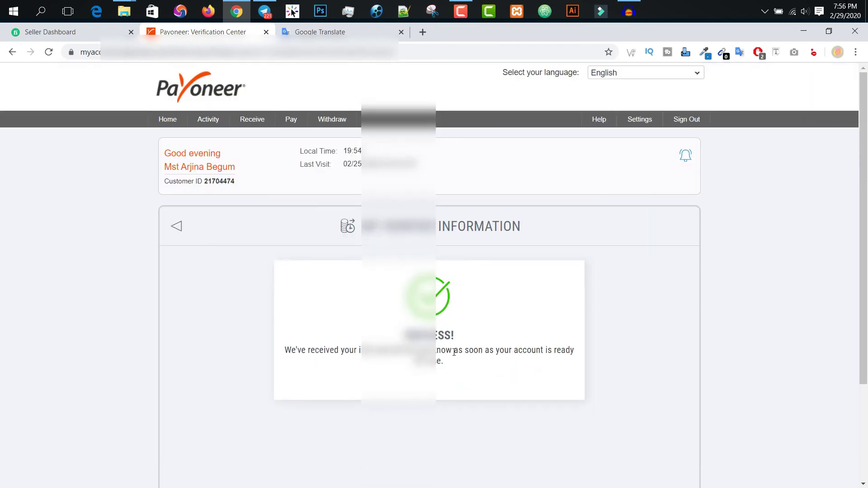
Go back from the success card to the Verification Center's History list
left_click_drag(418, 350, 517, 350)
left_click(543, 351)
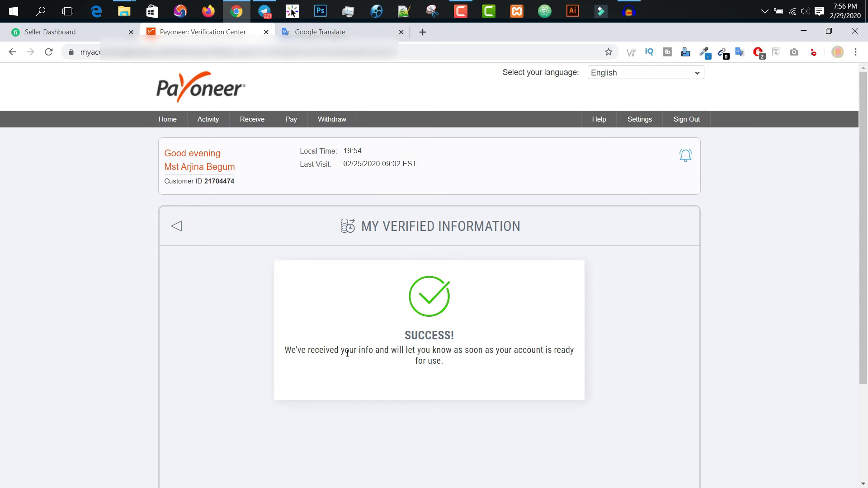
left_click(176, 226)
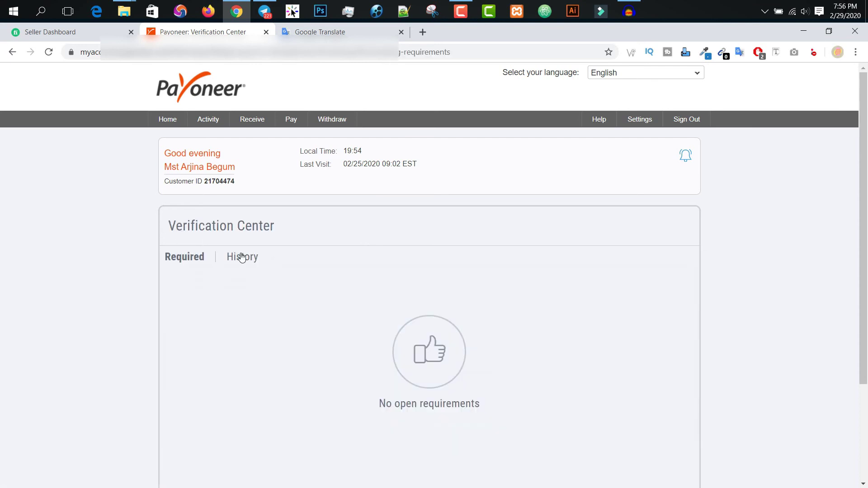
left_click(241, 257)
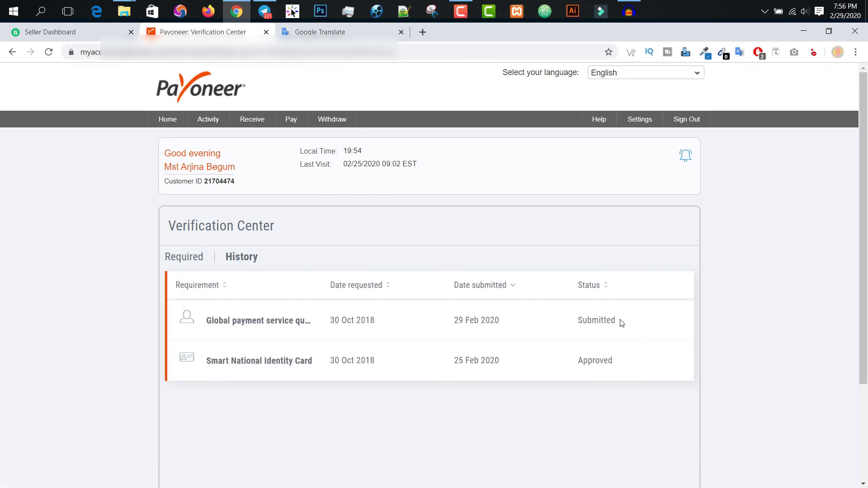
Highlight the questionnaire's Submitted status, 29 Feb 2020 submitted date and 30 Oct 2018 requested date
double_click(579, 320)
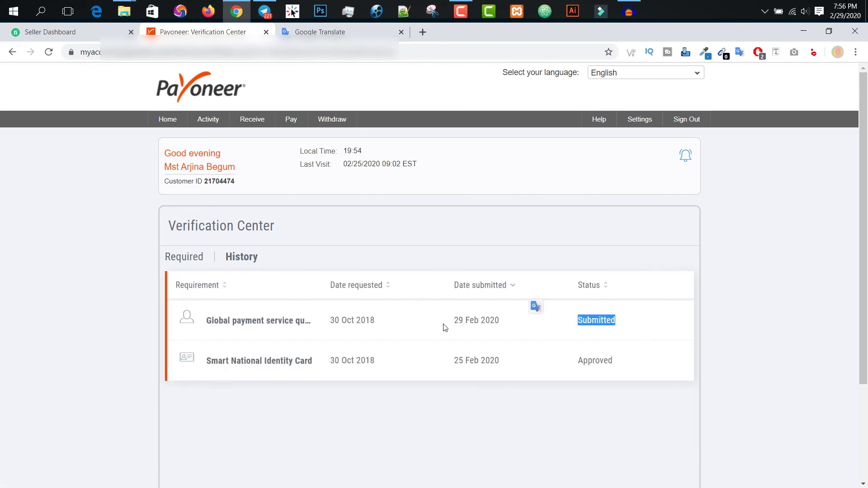
triple_click(445, 320)
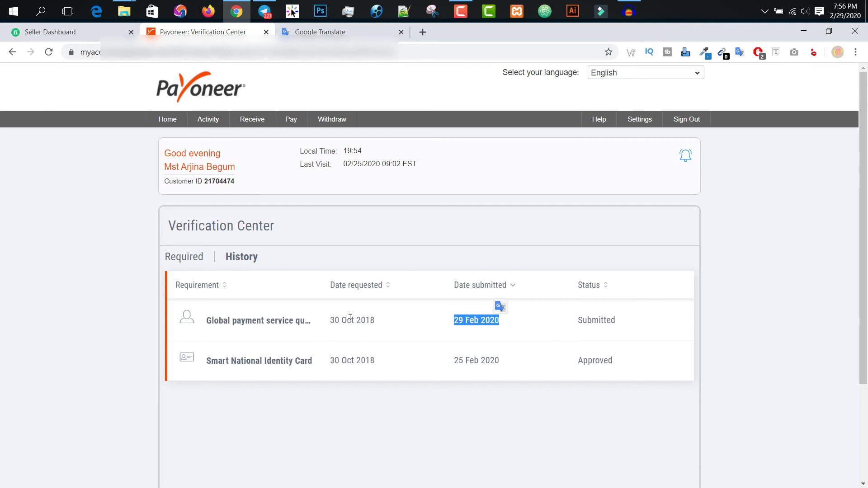
triple_click(366, 321)
left_click(388, 324)
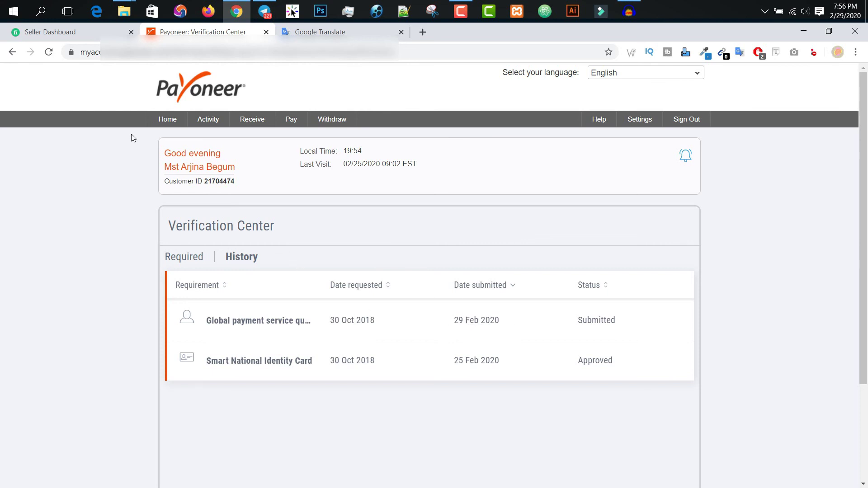
Go to the Home page and highlight the 0.10 USD and 0.21 EUR balances
left_click(164, 126)
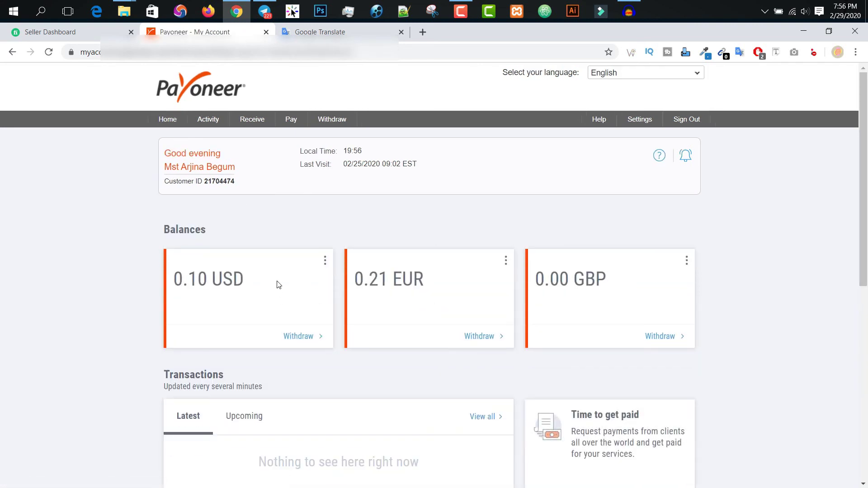
left_click_drag(278, 285, 171, 283)
left_click_drag(343, 286, 447, 277)
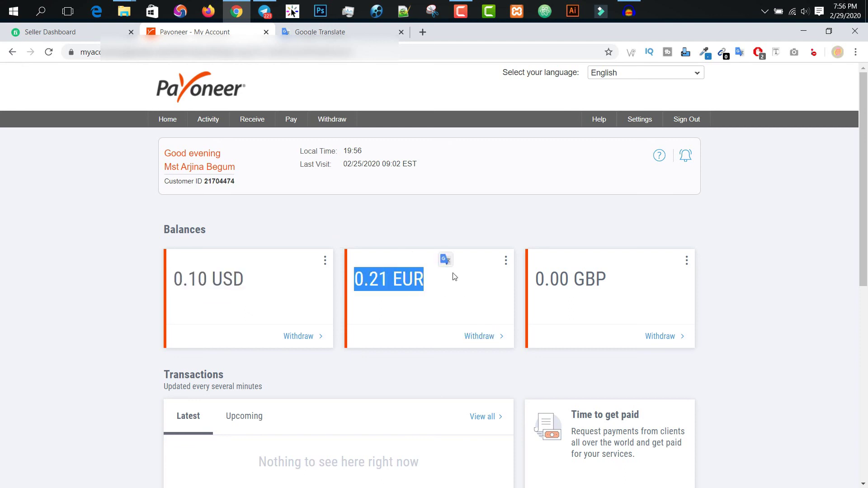
left_click(504, 221)
Scroll down and back up over the Balances cards twice
scroll(509, 297, "down", 3)
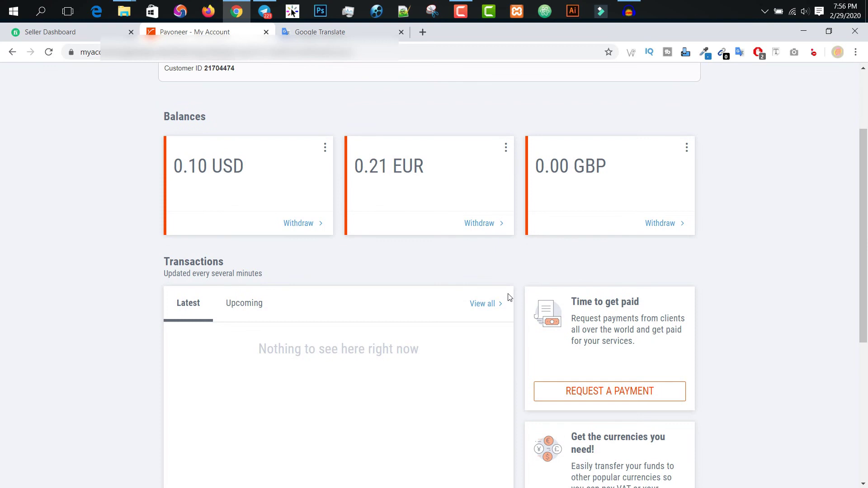
scroll(434, 287, "up", 3)
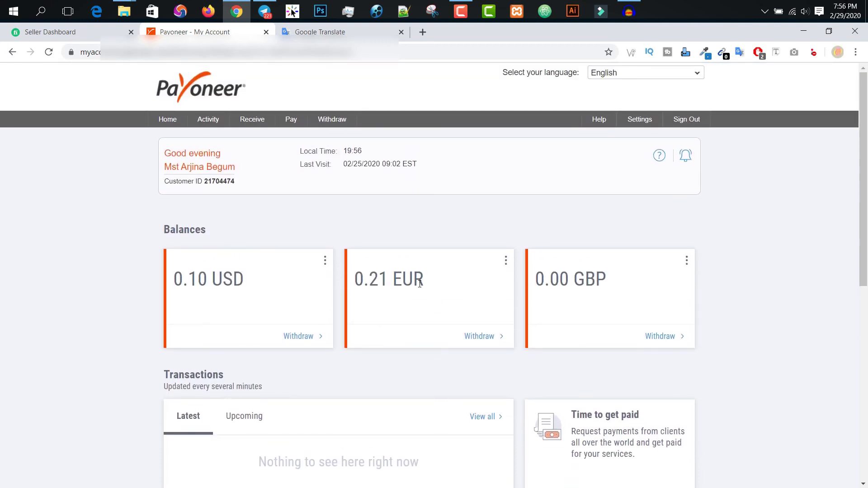
scroll(502, 382, "down", 3)
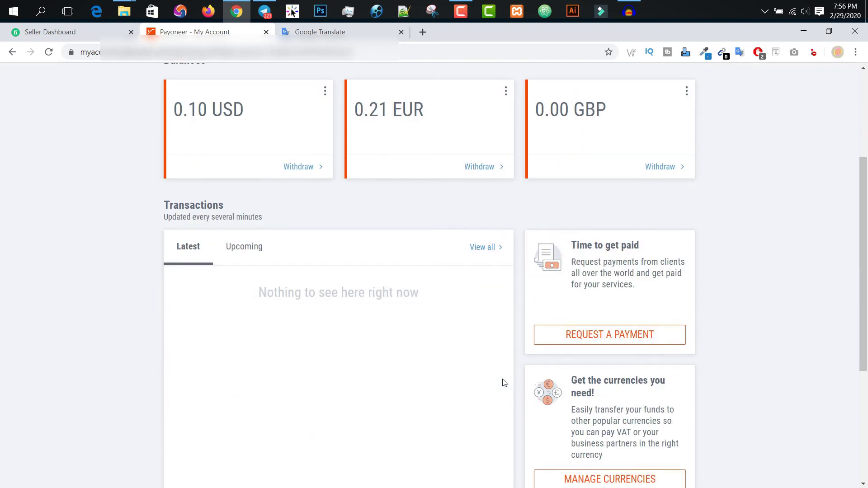
scroll(397, 298, "up", 3)
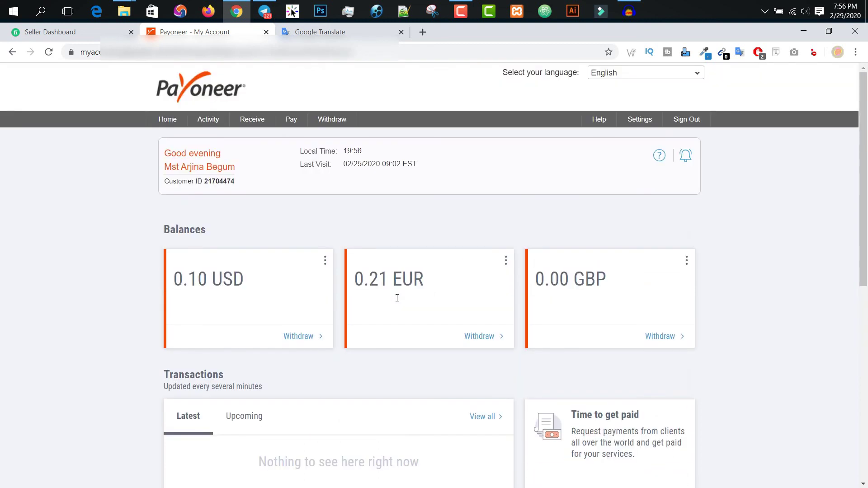